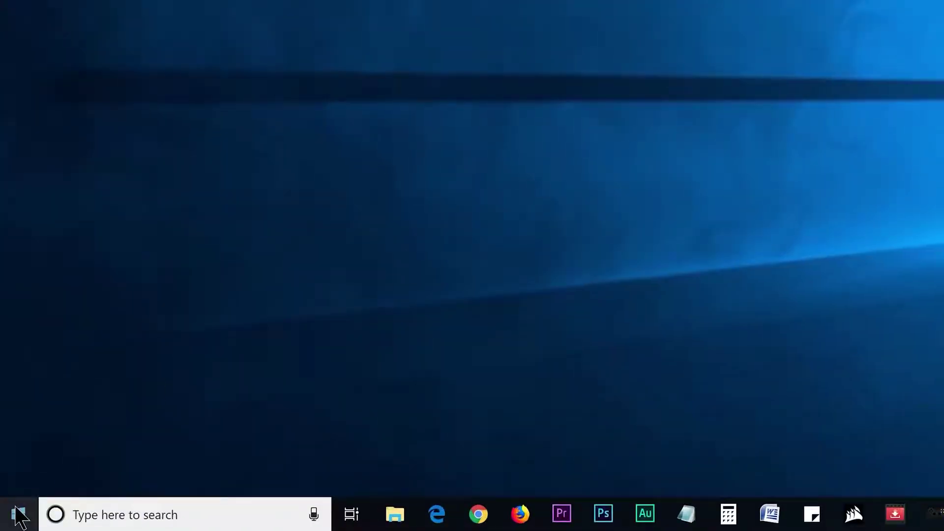
# Open the C:\Windows\Temp folder with the Run command 'temp', granting permanent folder access
pyautogui.rightClick(20, 516)
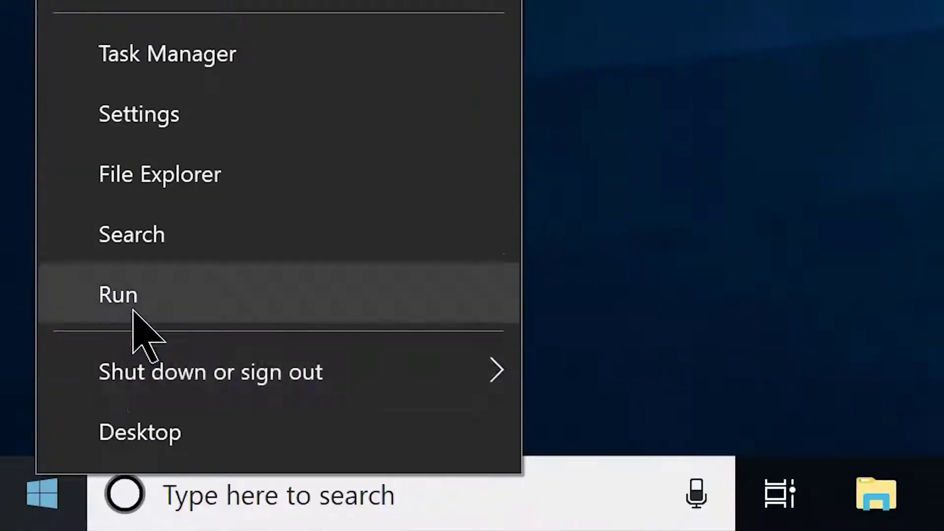
pyautogui.click(57, 425)
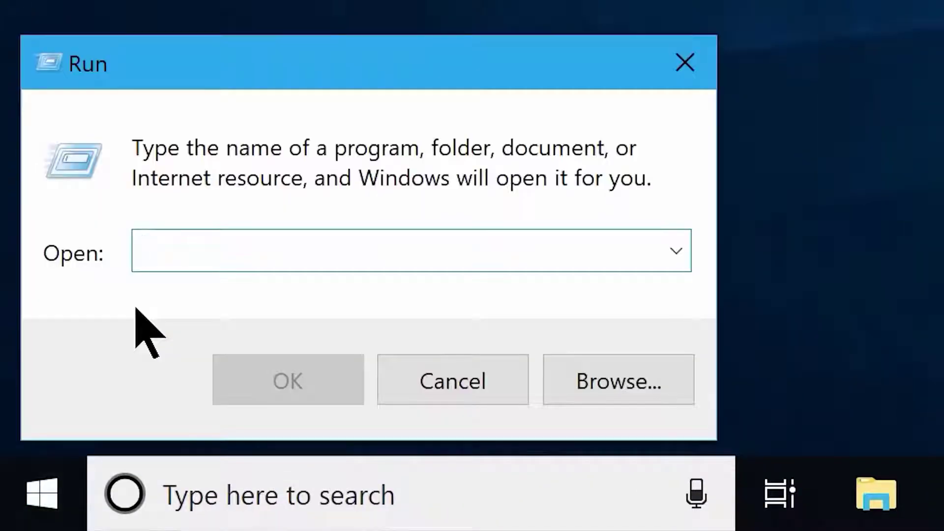
pyautogui.write('temp')
pyautogui.click(267, 386)
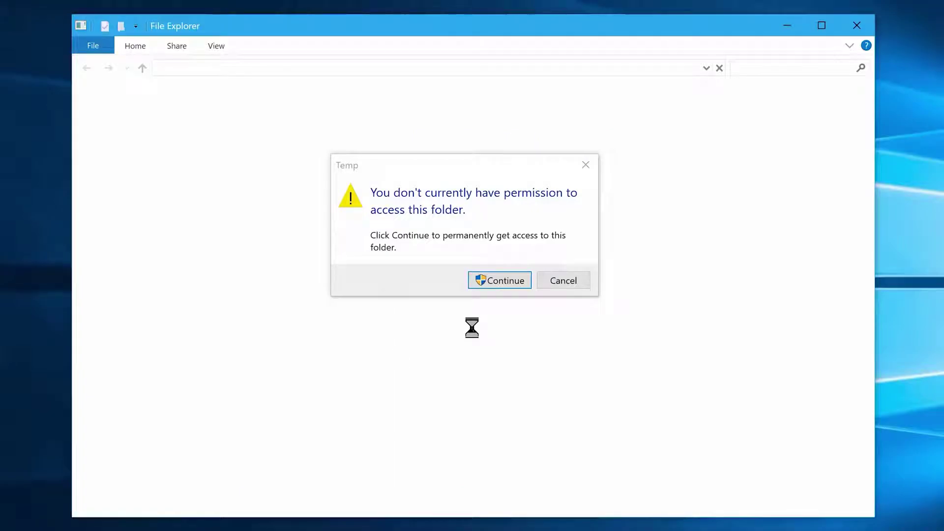
pyautogui.click(496, 287)
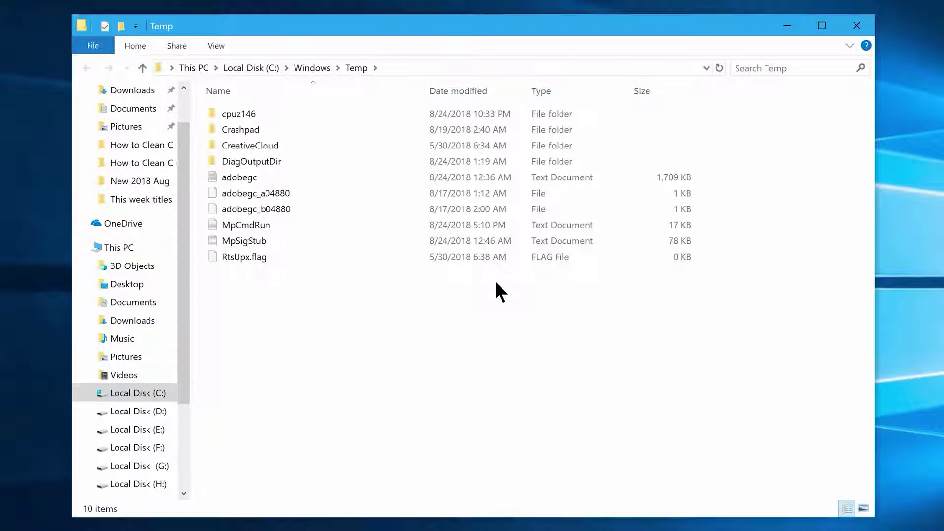
# Permanently delete all 10 items in Temp, skipping files still in use
pyautogui.moveTo(495, 282); pyautogui.dragTo(282, 89)
pyautogui.hotkey('shift', 'Delete')
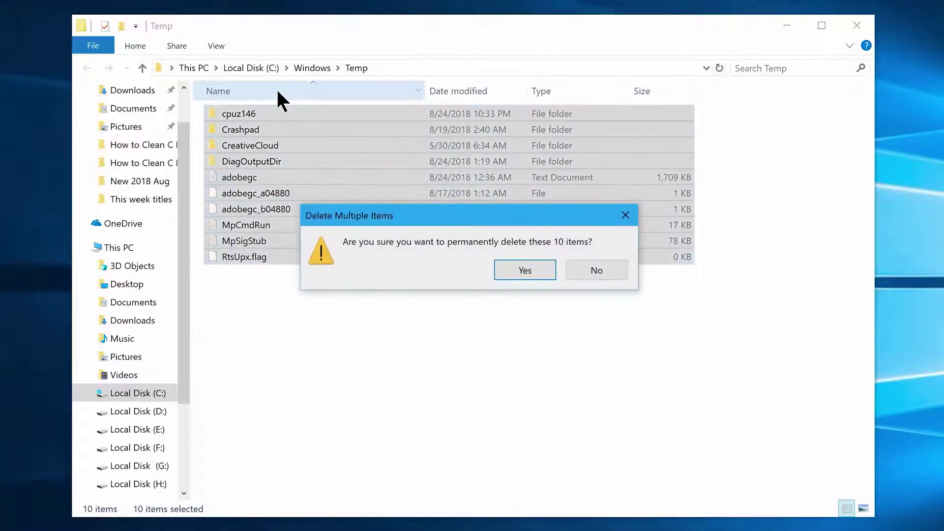
pyautogui.press('Return')
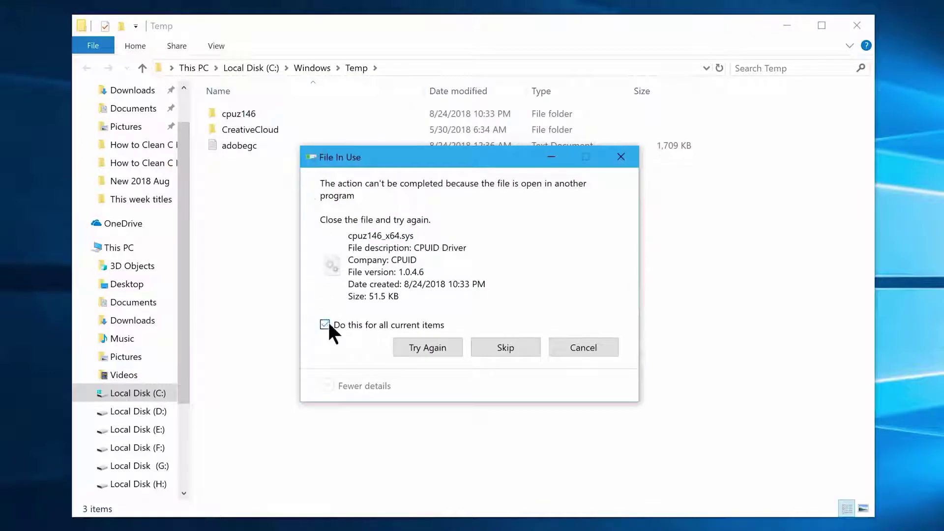
pyautogui.click(495, 347)
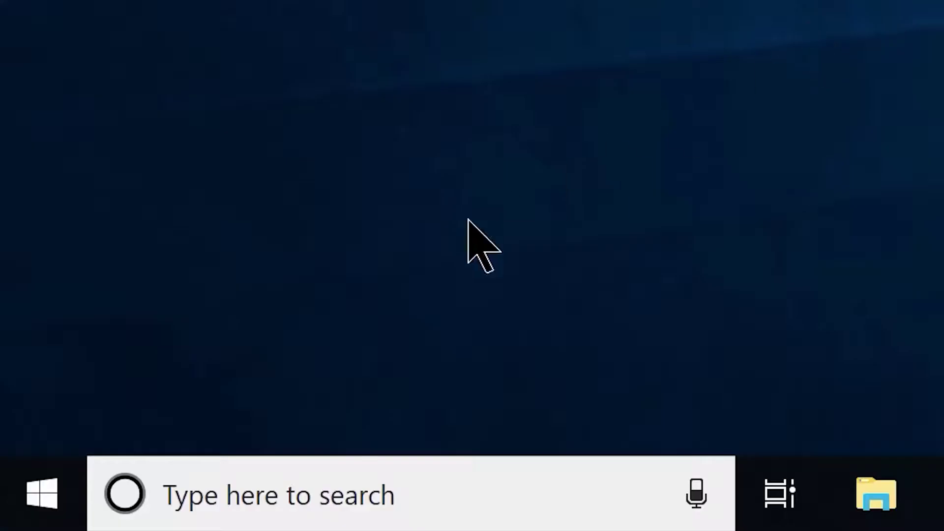
# Open the user's local Temp folder with the Run command '%temp%'
pyautogui.rightClick(43, 489)
pyautogui.click(133, 299)
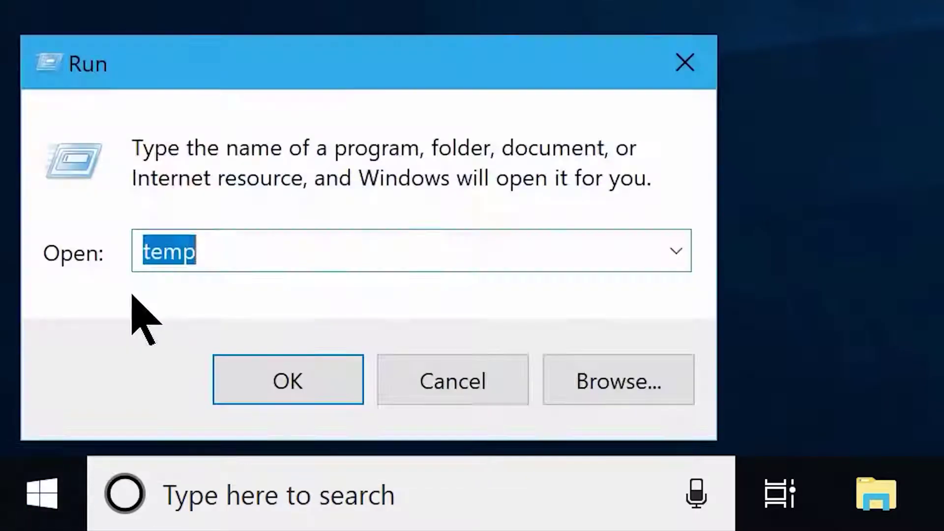
pyautogui.write('%temp%')
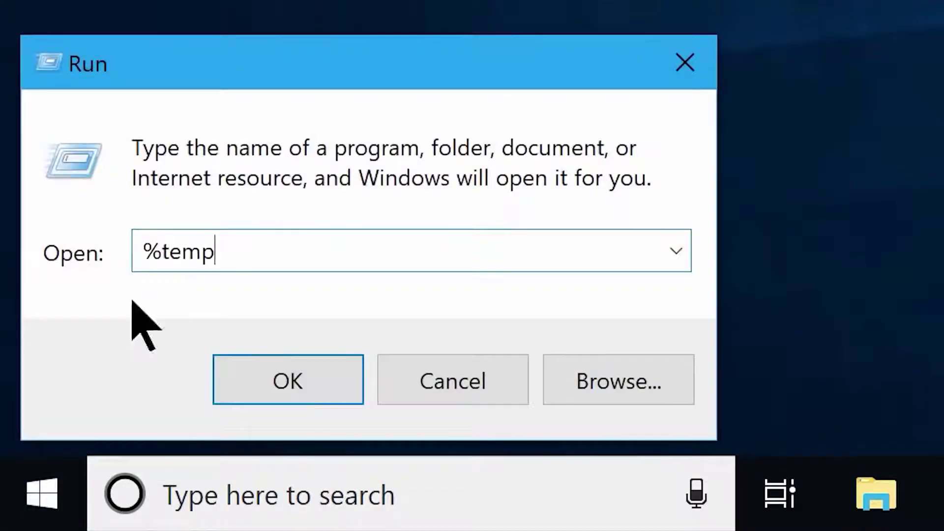
pyautogui.click(258, 379)
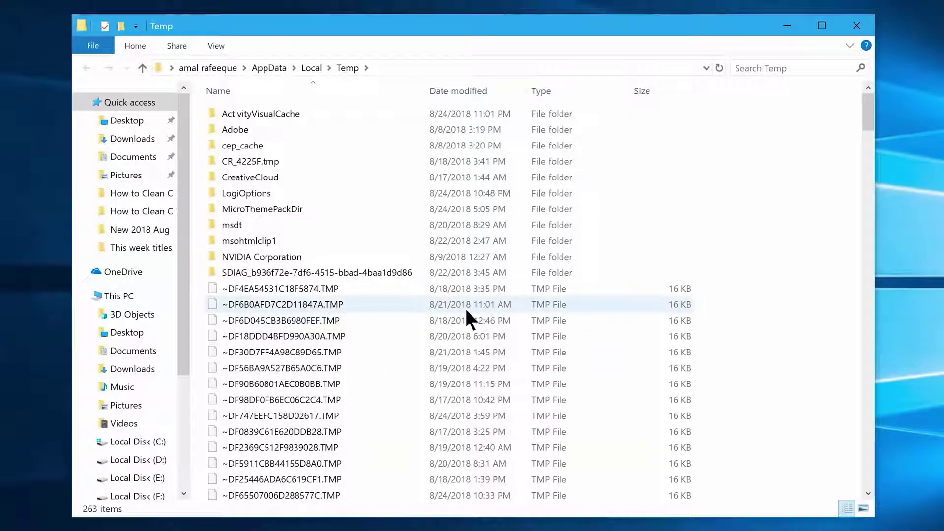
# Permanently delete all 263 items, skipping every file still in use
pyautogui.hotkey('ctrl', 'a')
pyautogui.press('Delete')
pyautogui.click(431, 263)
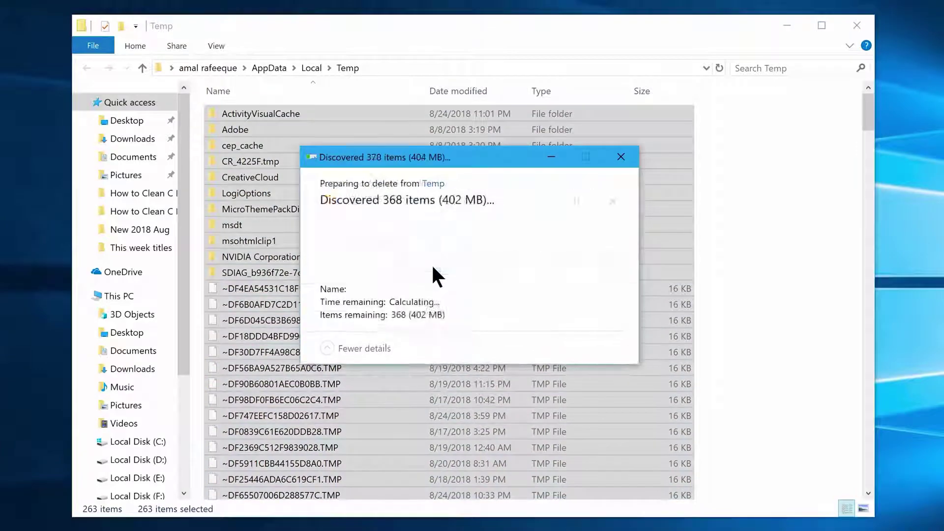
pyautogui.click(386, 301)
pyautogui.click(488, 324)
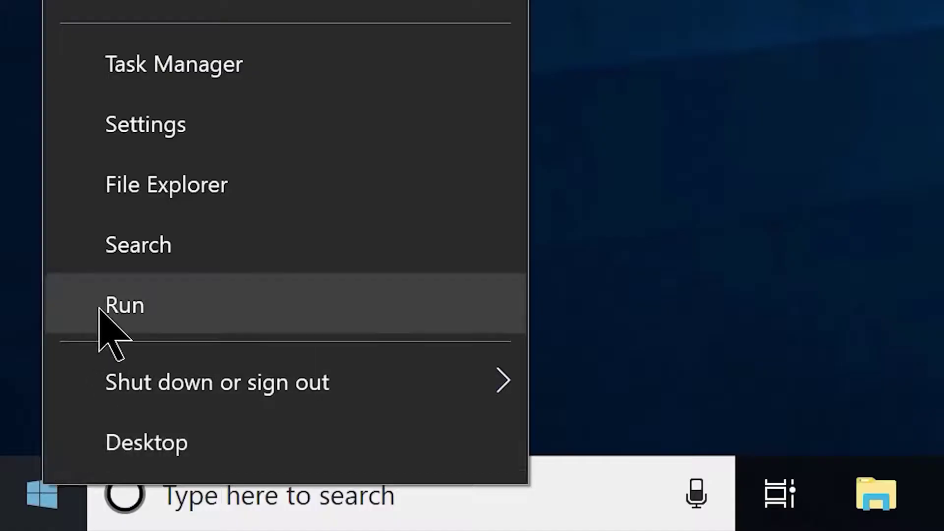
# Open the Windows Prefetch folder with the Run command 'prefetch', granting permanent access
pyautogui.click(100, 308)
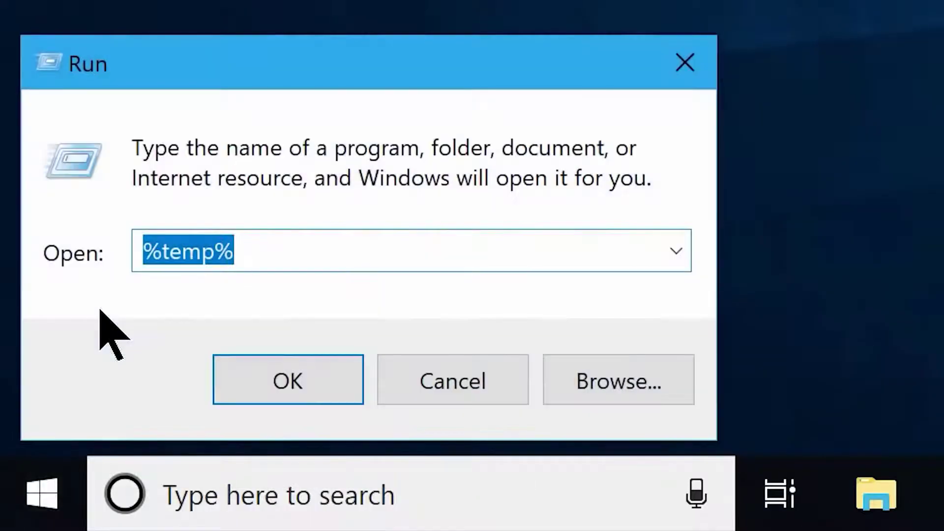
pyautogui.press('BackSpace')
pyautogui.write('prefetch')
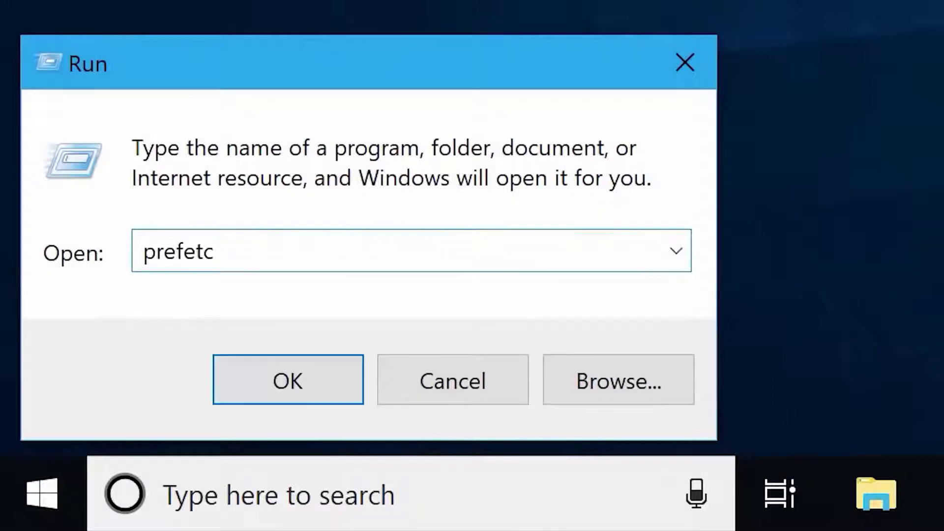
pyautogui.click(271, 376)
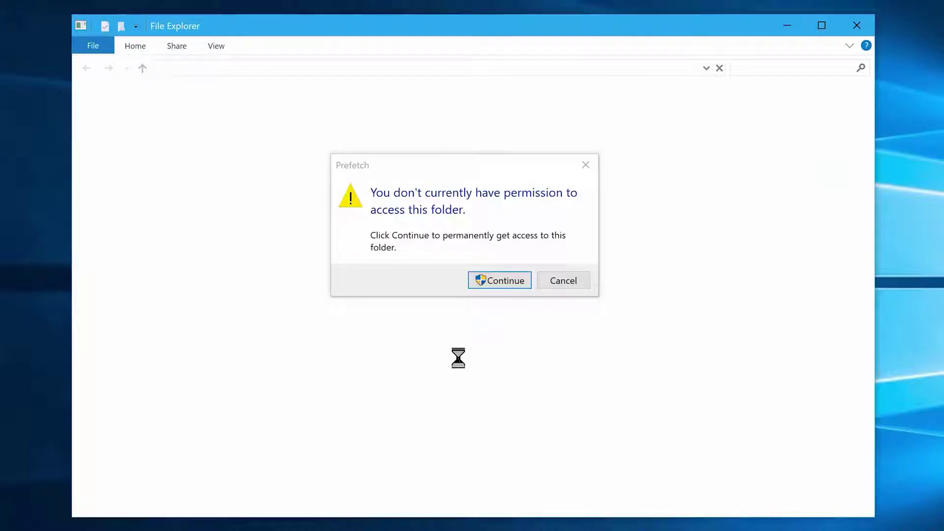
pyautogui.click(488, 281)
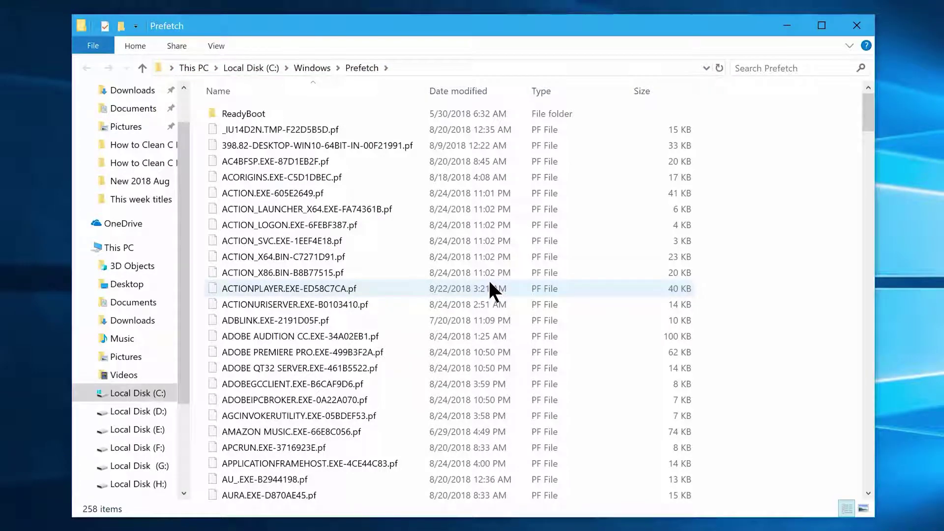
# Permanently delete all 257 Prefetch files, applying the choice to every file in use
pyautogui.click(670, 147)
pyautogui.hotkey('shift', 'End')
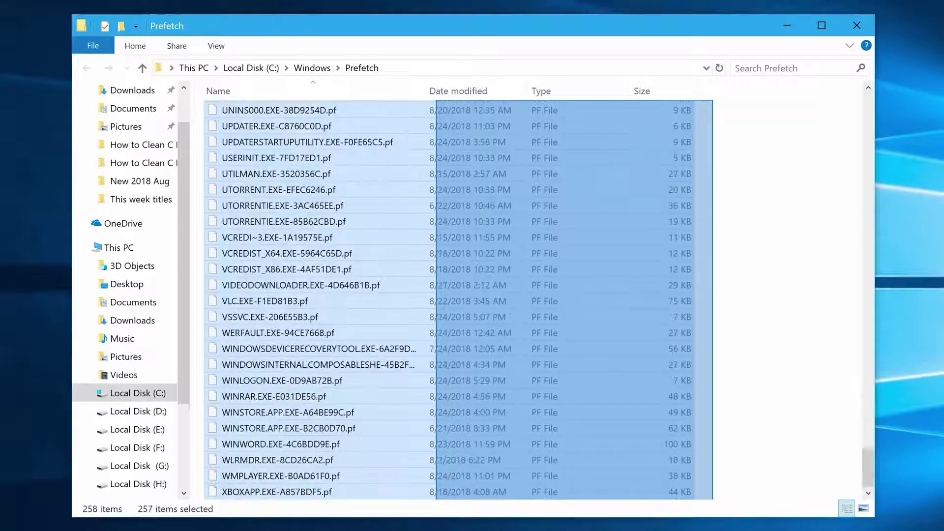
pyautogui.hotkey('shift', 'Delete')
pyautogui.press('Return')
pyautogui.click(327, 285)
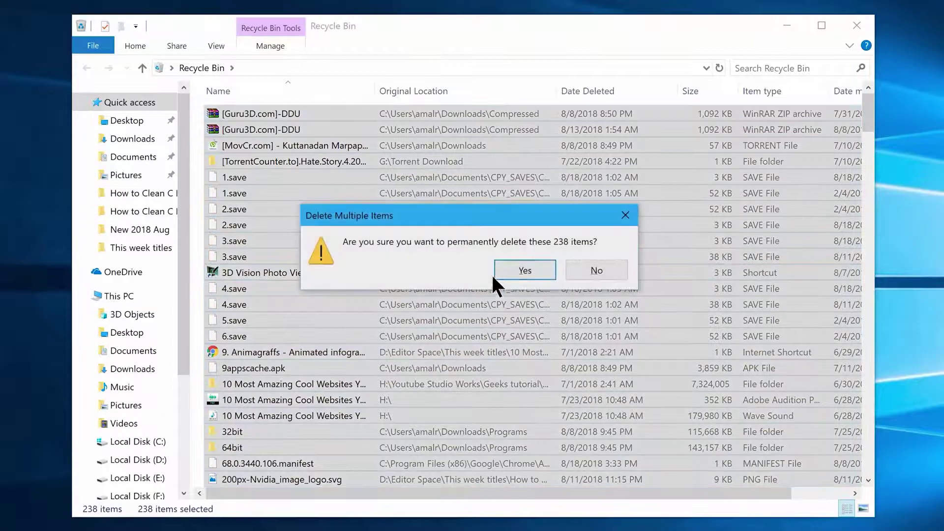
# Confirm permanently deleting all 238 items from the Recycle Bin
pyautogui.click(495, 273)
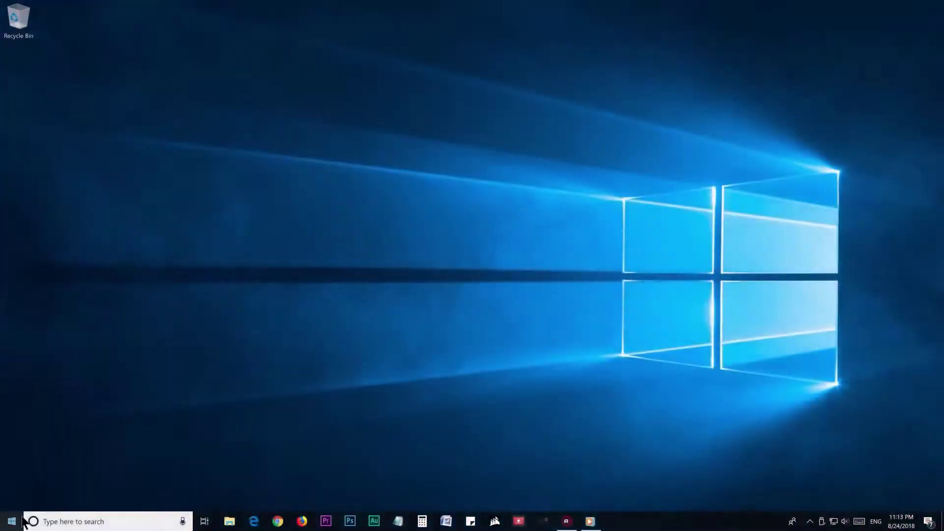
# Find Add or remove programs via an 'uninstal' search and uninstall 8 SoundCloud with its data
pyautogui.click(10, 522)
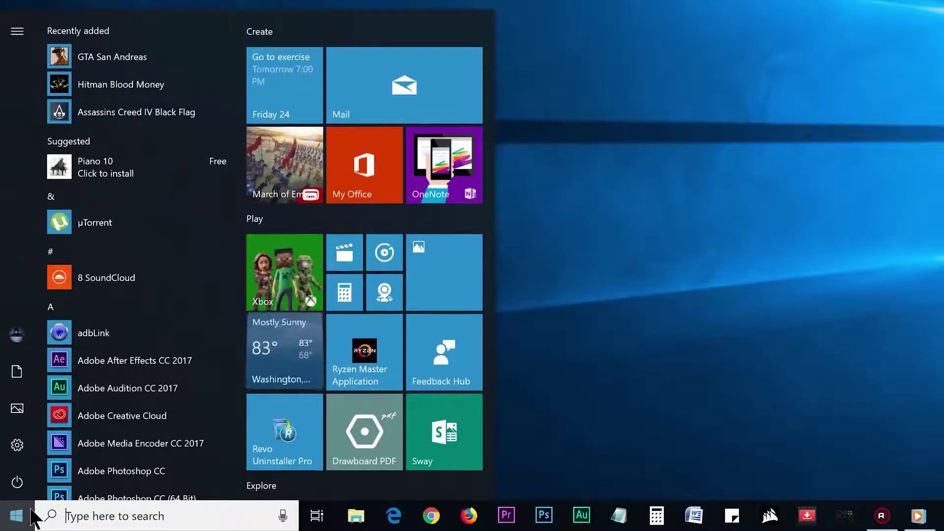
pyautogui.write('uninstal')
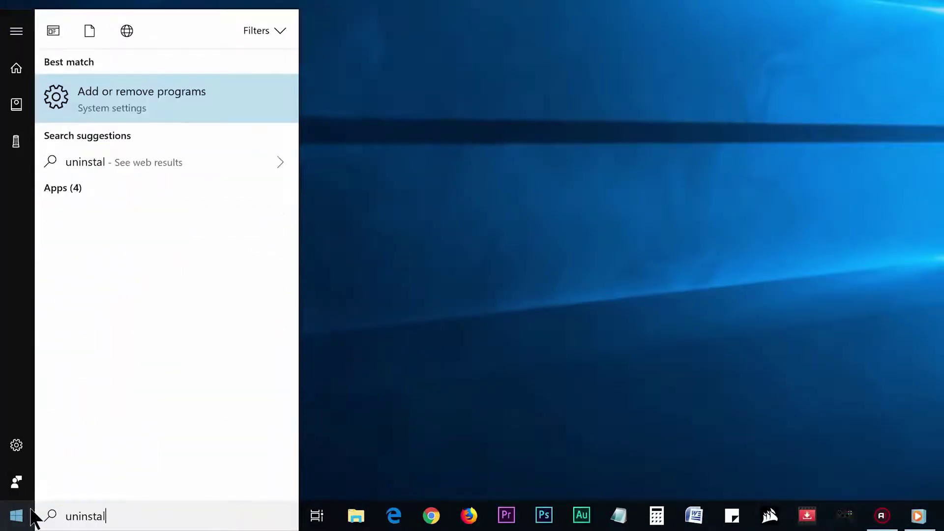
pyautogui.click(149, 110)
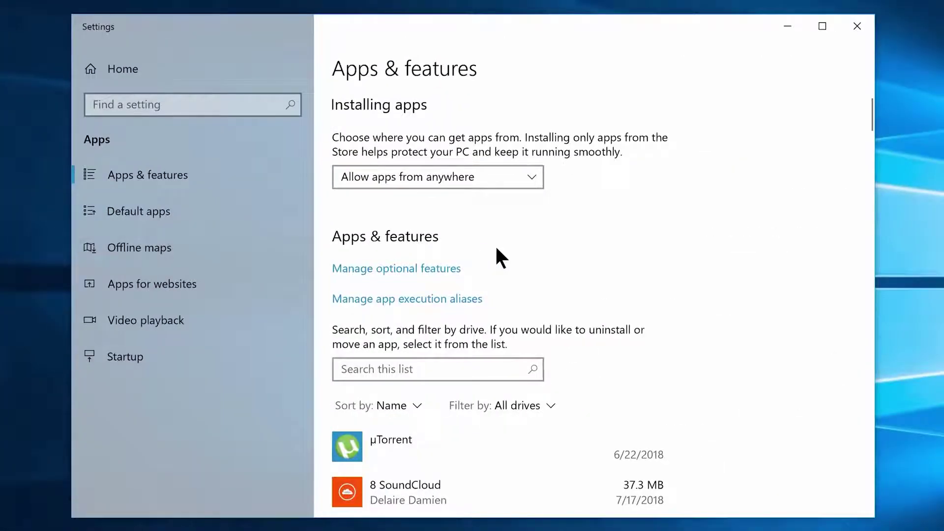
pyautogui.scroll(-5, 496, 248)
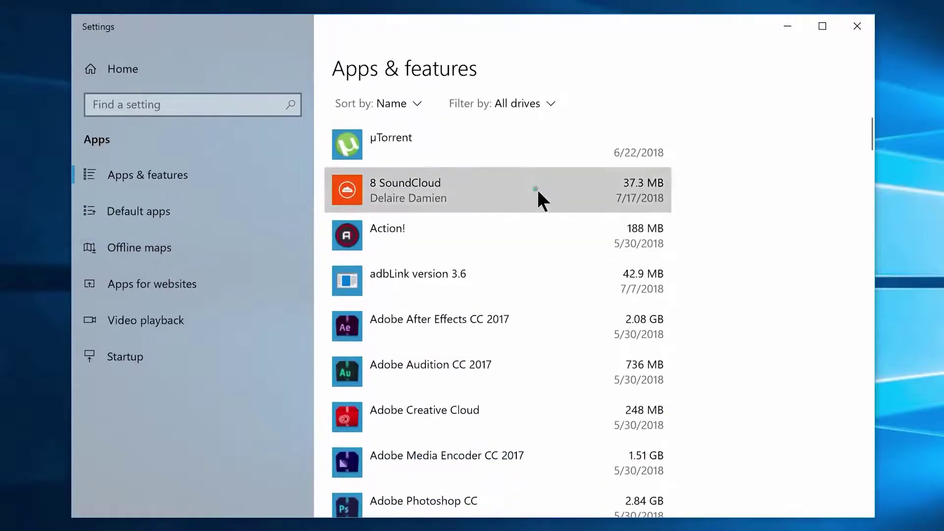
pyautogui.click(537, 190)
pyautogui.click(627, 193)
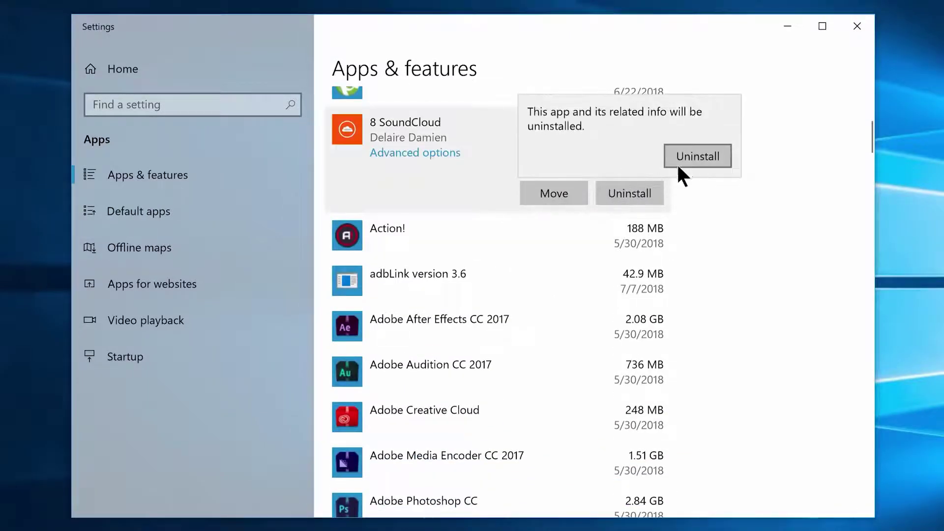
pyautogui.click(680, 162)
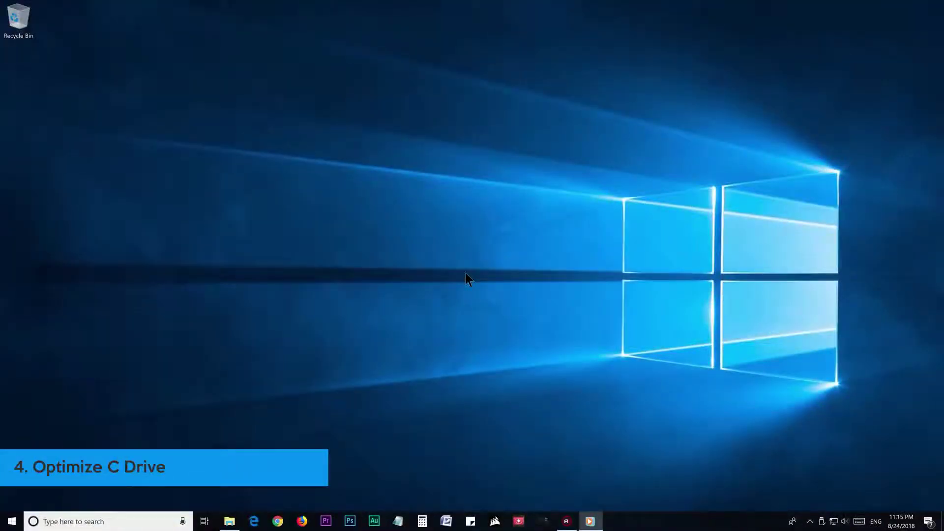
# Run Optimize on Local Disk (C:) from its Properties Tools, then close the windows
pyautogui.click(229, 521)
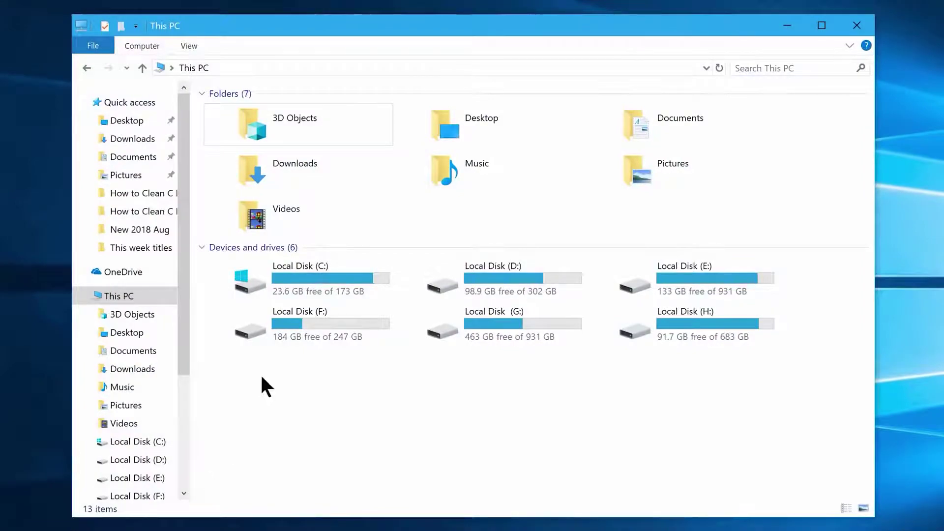
pyautogui.rightClick(310, 281)
pyautogui.click(369, 530)
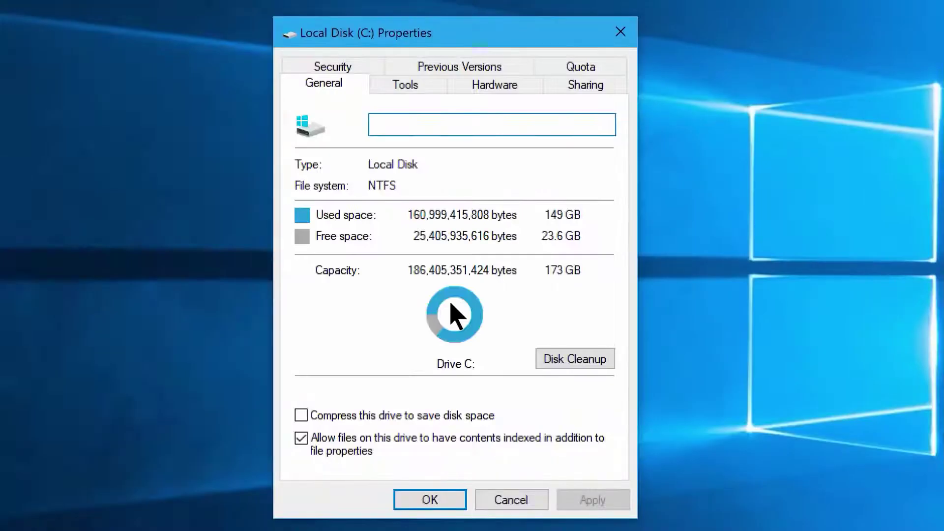
pyautogui.click(405, 84)
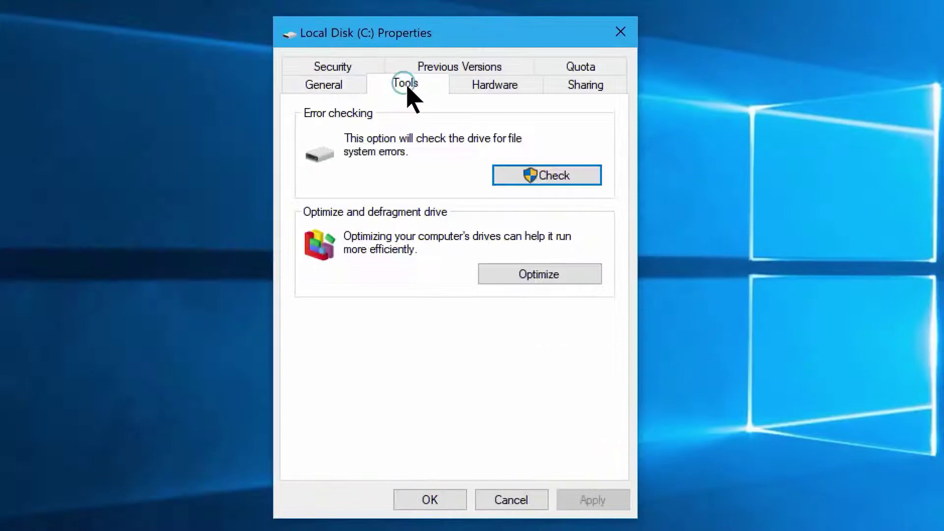
pyautogui.click(533, 282)
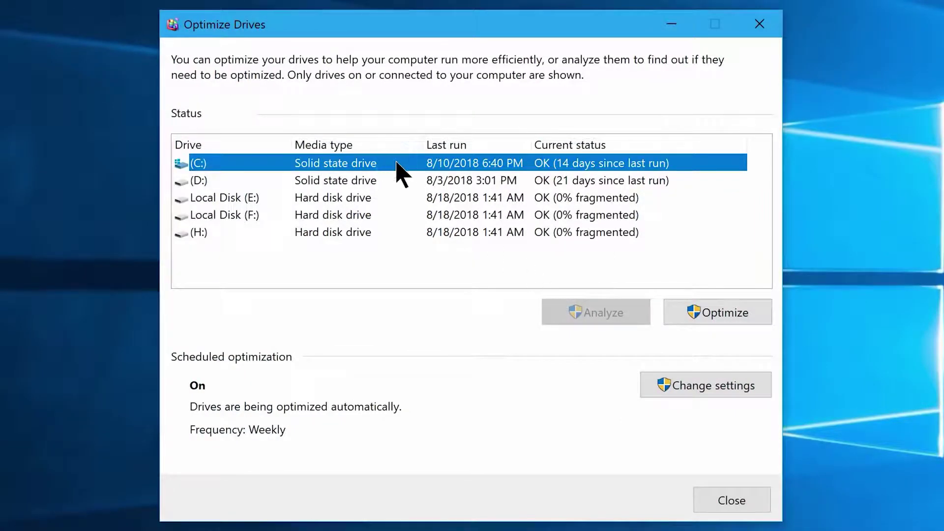
pyautogui.click(710, 321)
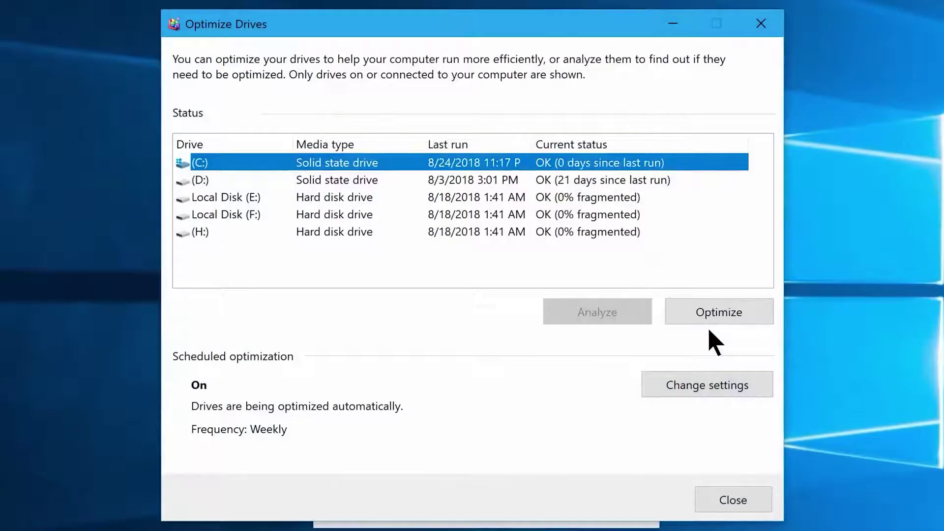
pyautogui.click(735, 500)
pyautogui.click(474, 508)
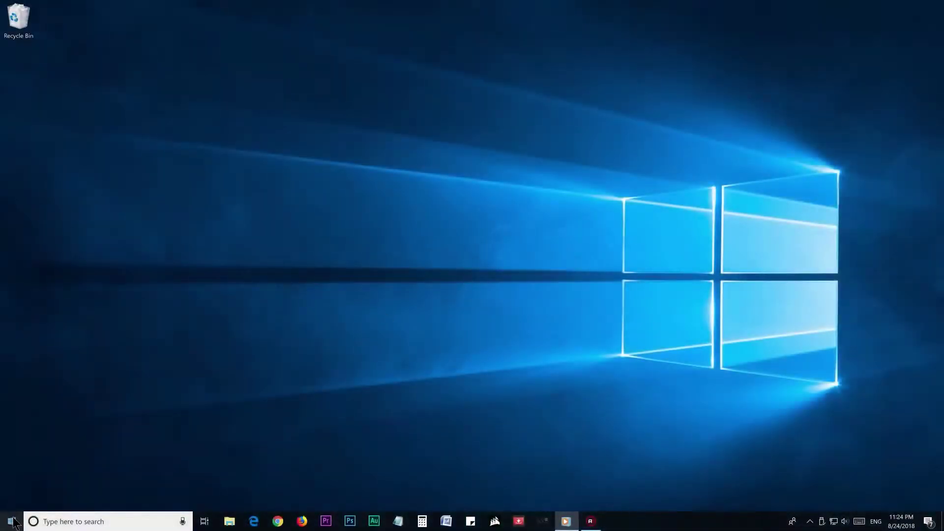
# Launch Disk Cleanup for C: and tick DirectX Shader Cache, Delivery Optimization Files, Recycle Bin, Temporary files
pyautogui.click(14, 522)
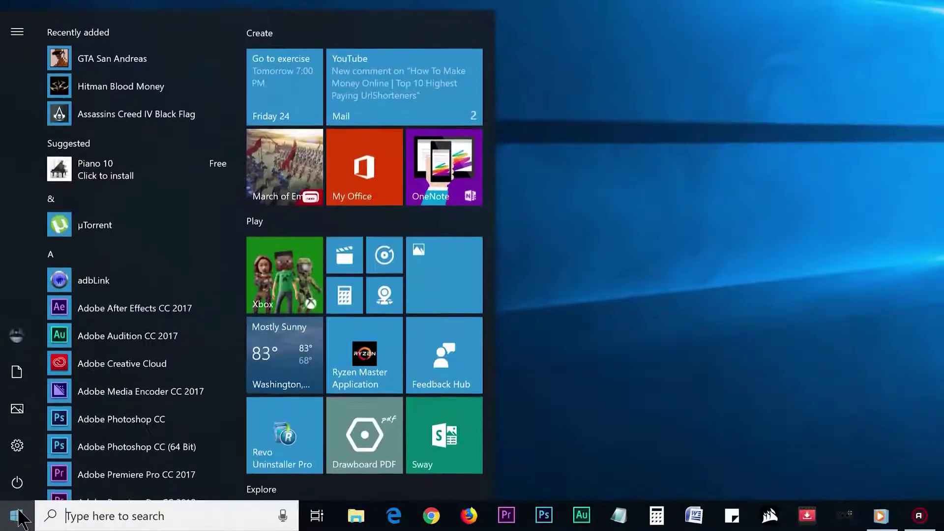
pyautogui.write('Disk Cleanup')
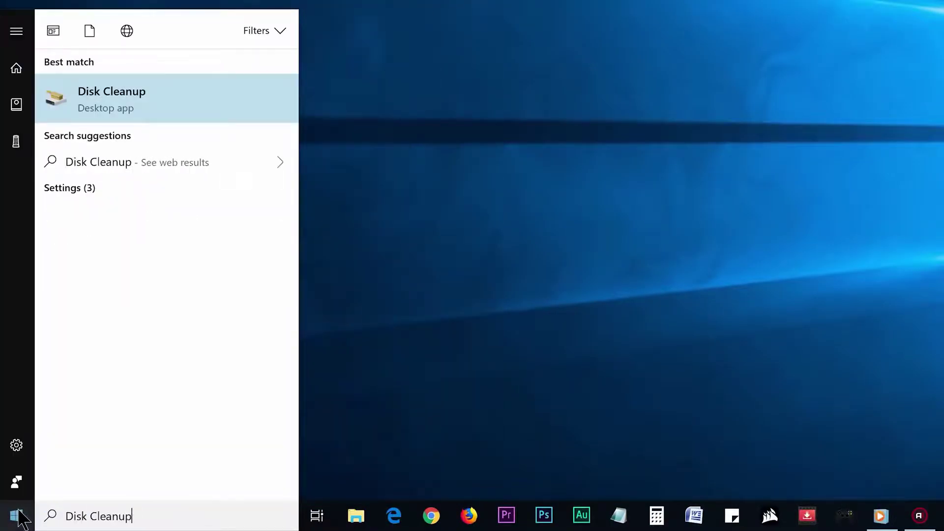
pyautogui.click(136, 112)
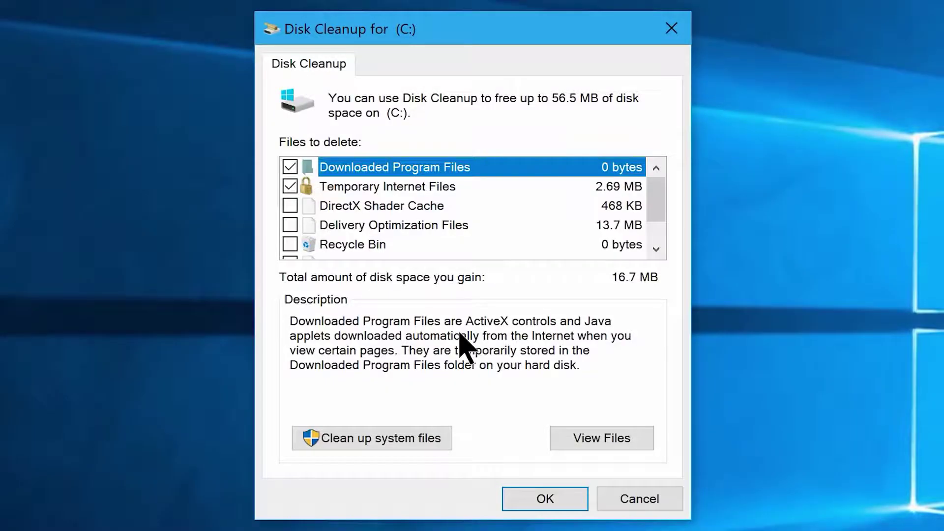
pyautogui.click(290, 205)
pyautogui.click(290, 225)
pyautogui.click(290, 245)
pyautogui.scroll(-1, 373, 216)
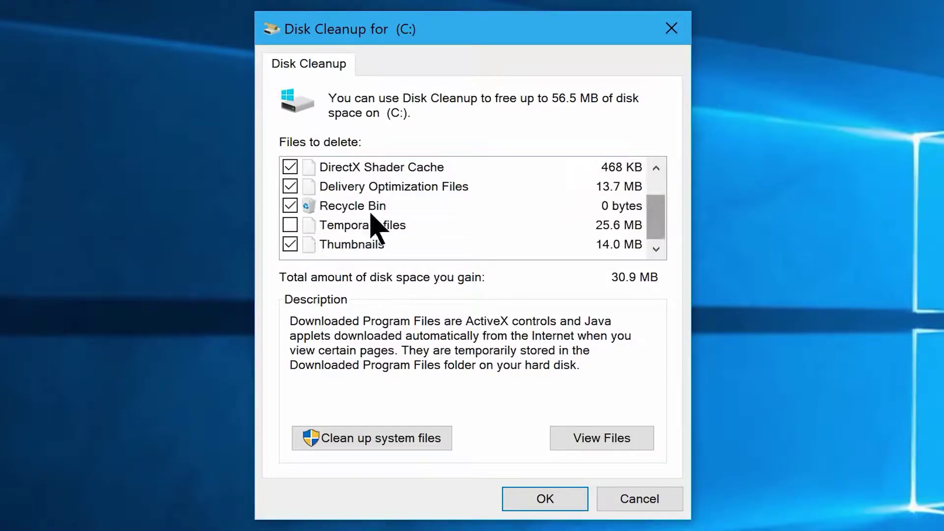
pyautogui.click(290, 224)
# Include system files, add Windows Update Cleanup, Defender, upgrade logs and driver packages, and delete them
pyautogui.click(372, 436)
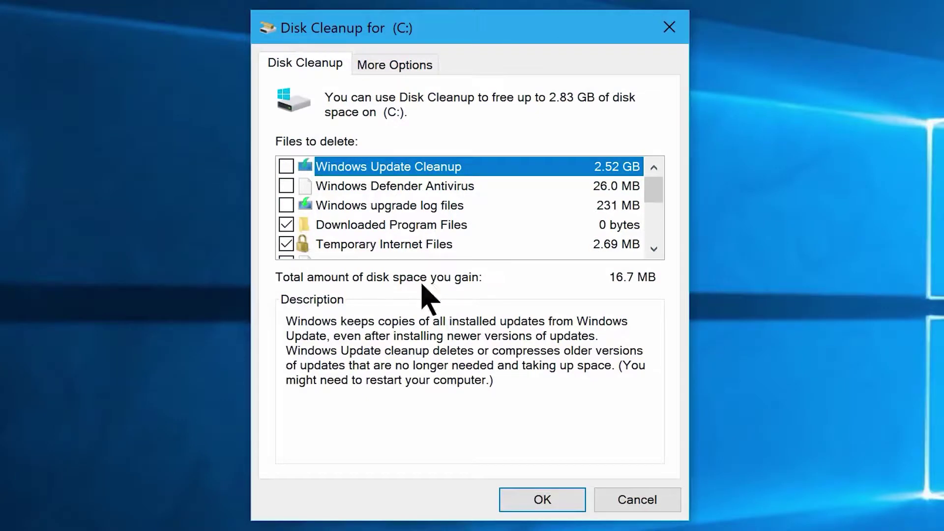
pyautogui.click(286, 166)
pyautogui.click(286, 185)
pyautogui.click(286, 205)
pyautogui.scroll(-2, 327, 169)
pyautogui.click(286, 186)
pyautogui.click(286, 205)
pyautogui.click(286, 224)
pyautogui.moveTo(657, 208); pyautogui.dragTo(656, 224)
pyautogui.click(286, 225)
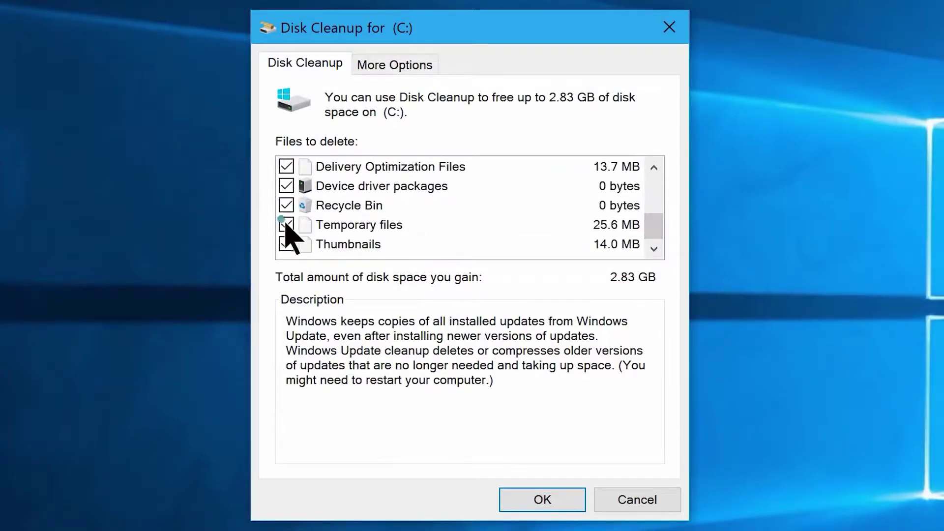
pyautogui.click(541, 500)
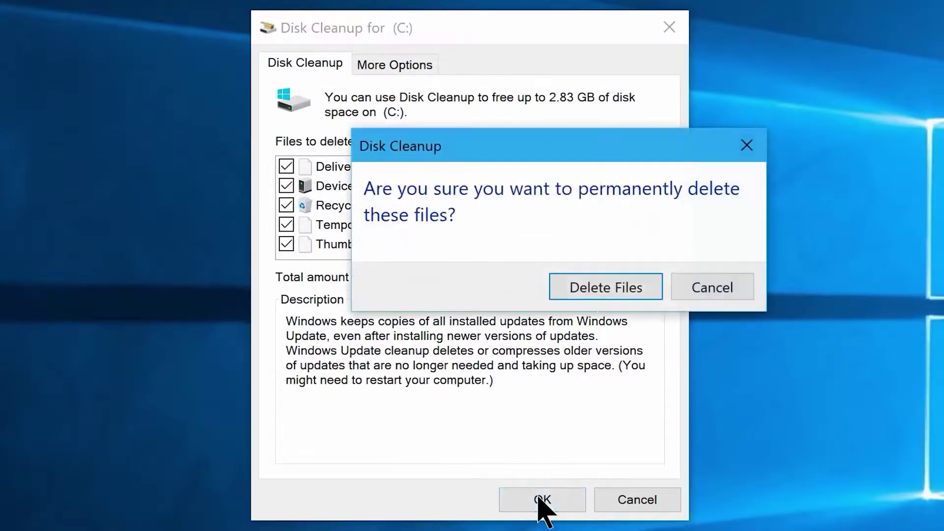
pyautogui.click(604, 285)
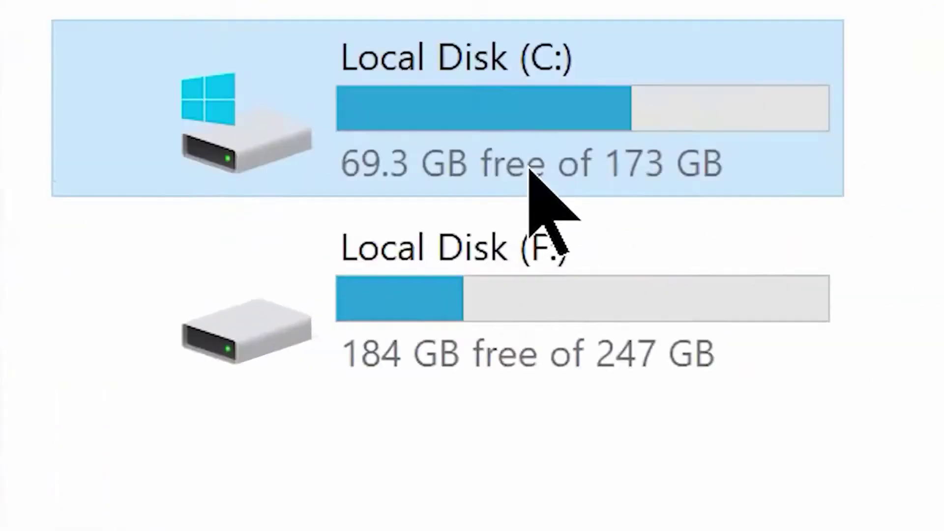
# Select Local Disk (C:) in This PC, showing 69.3 GB free of 173 GB
pyautogui.click(318, 298)
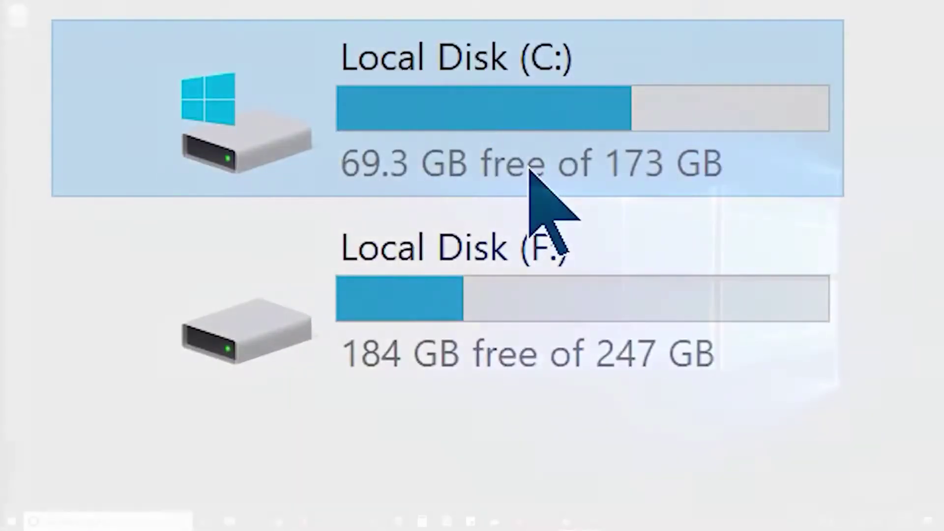